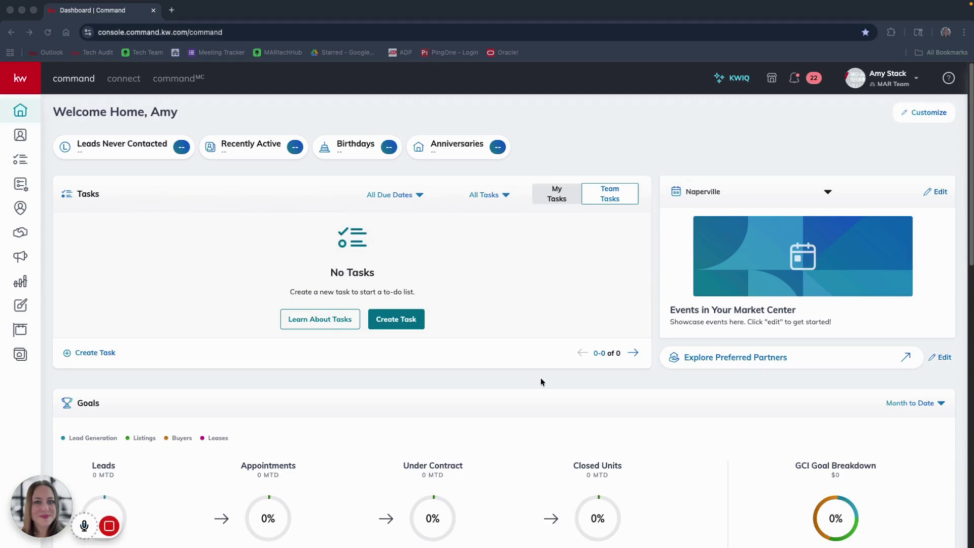
- Open the team's contacts and clear all filters so the whole contact list is shown
click(22, 138)
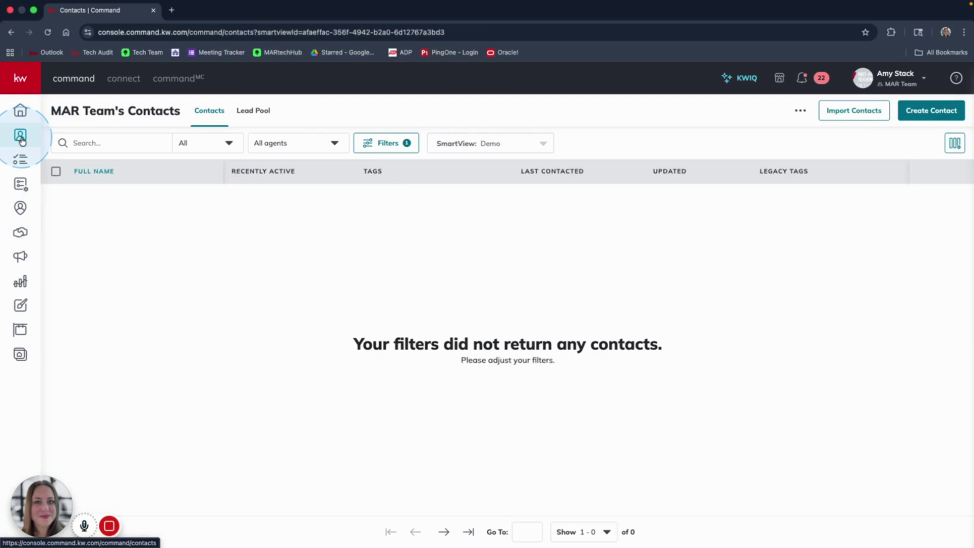
click(334, 144)
click(369, 144)
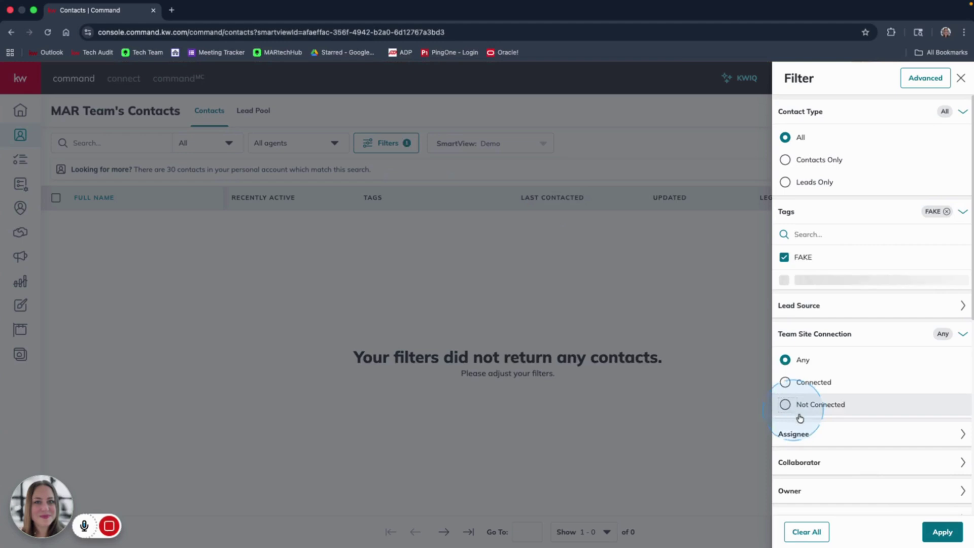
click(806, 531)
click(941, 531)
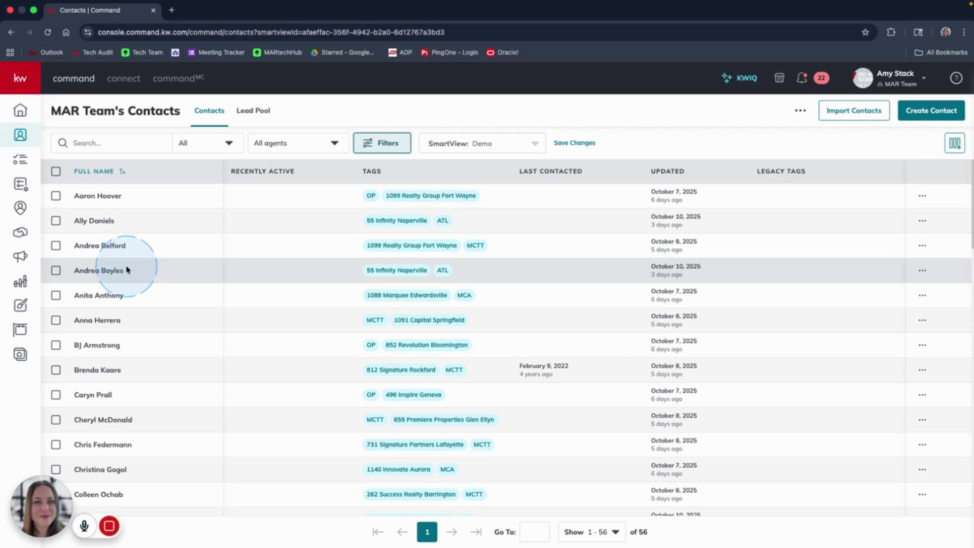
mouse_move(109, 527)
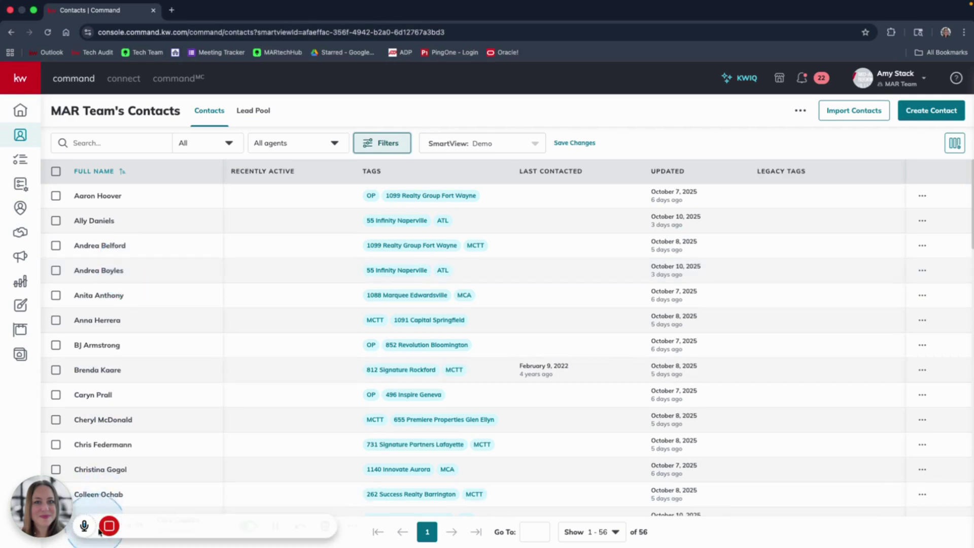
click(274, 528)
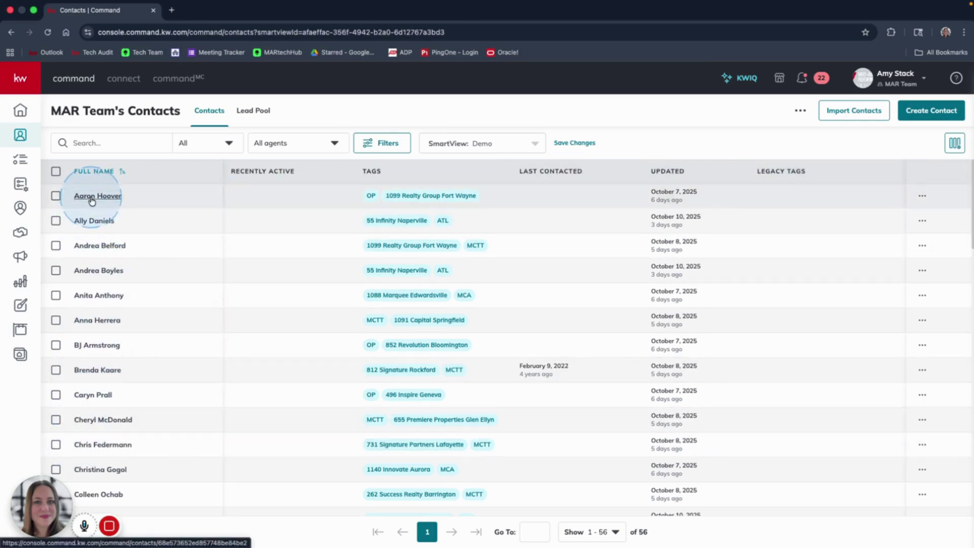
- Sort the contact list by last name in ascending (A-Z) order
click(122, 173)
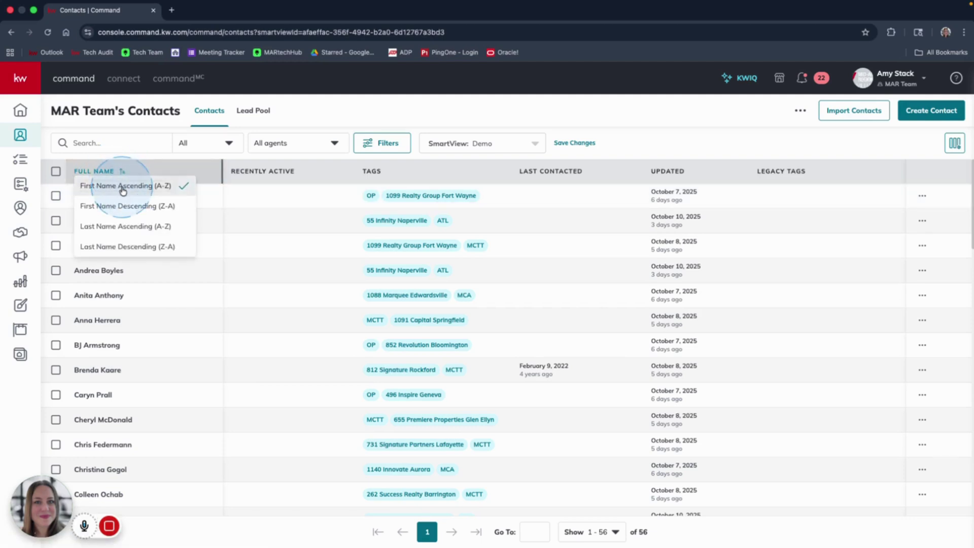
click(133, 227)
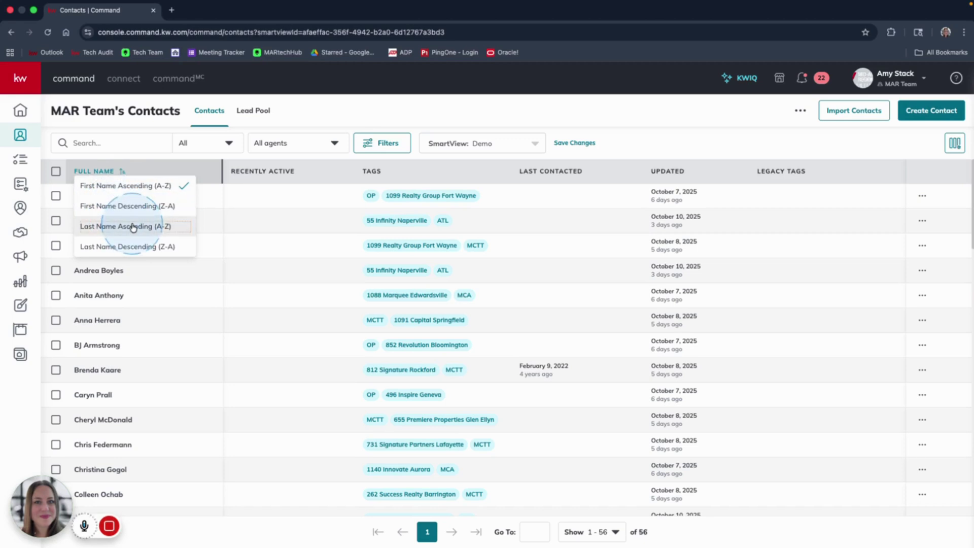
click(108, 233)
click(109, 232)
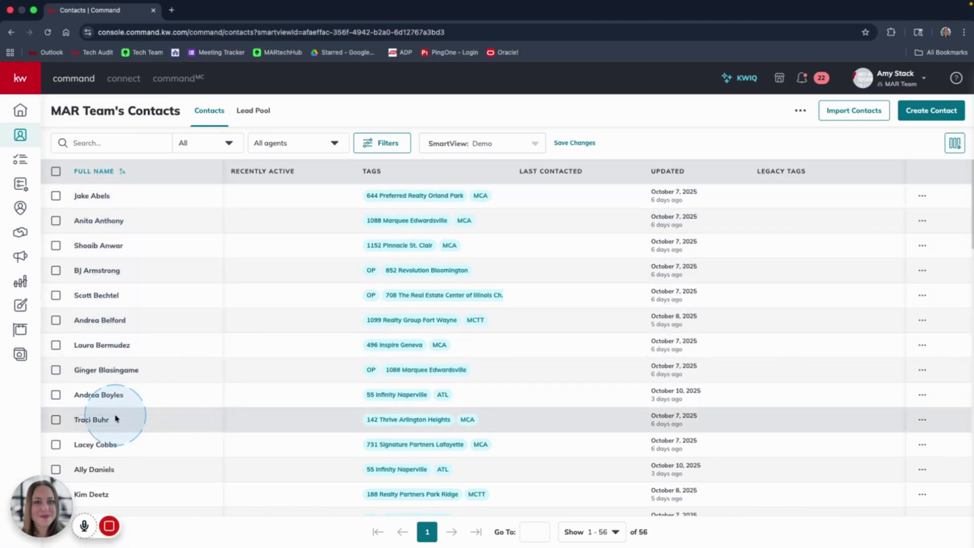
click(89, 396)
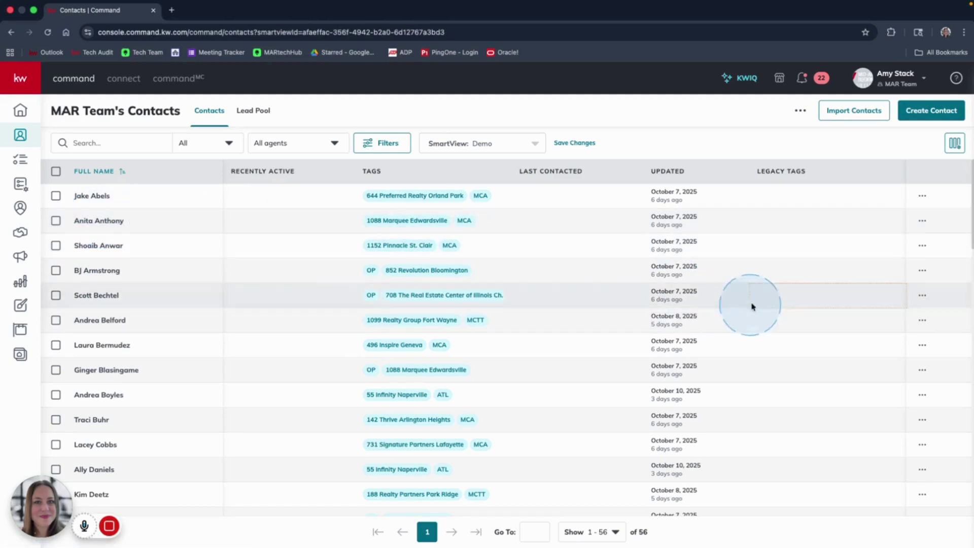
- Add the Primary Phone and Mailing Address columns to the contact list
click(954, 146)
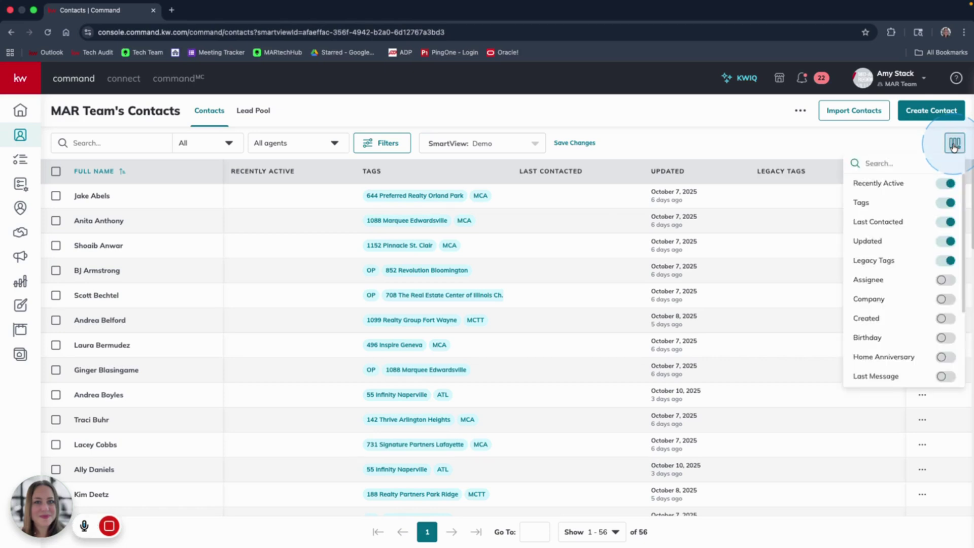
scroll(921, 343, down, 3)
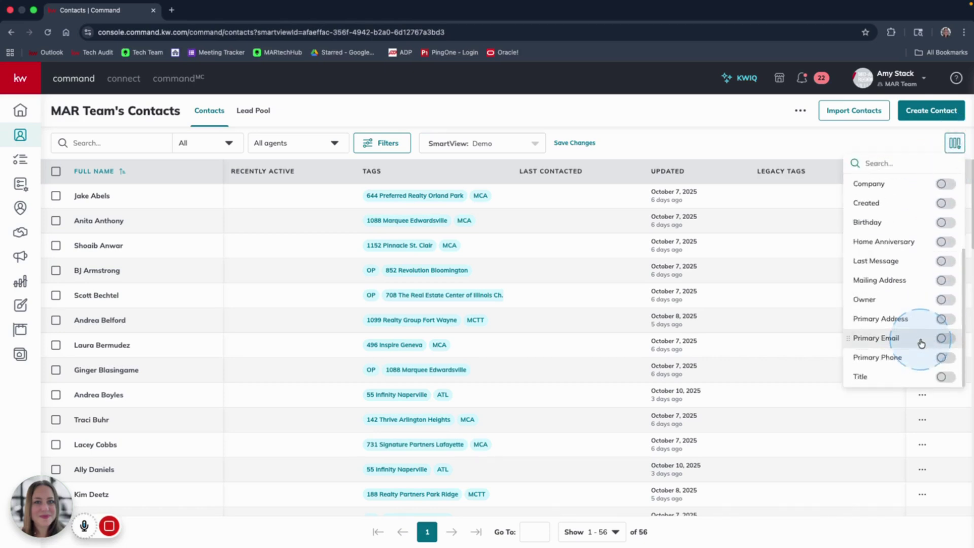
scroll(921, 344, up, 3)
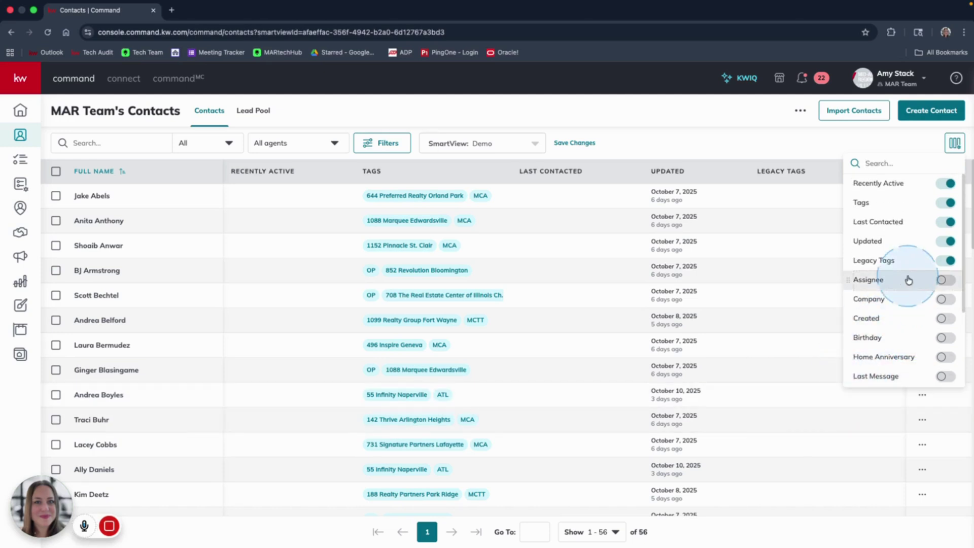
scroll(906, 281, down, 2)
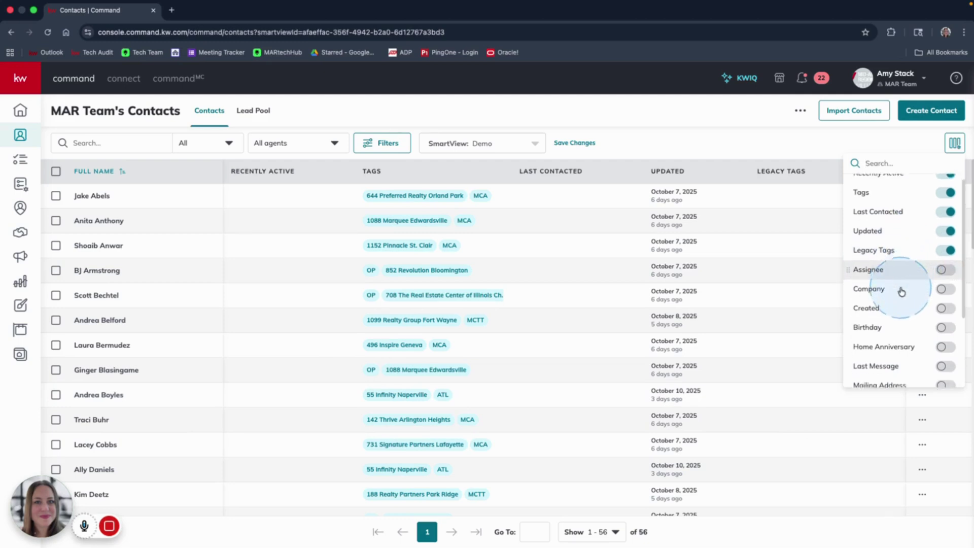
scroll(903, 288, down, 1)
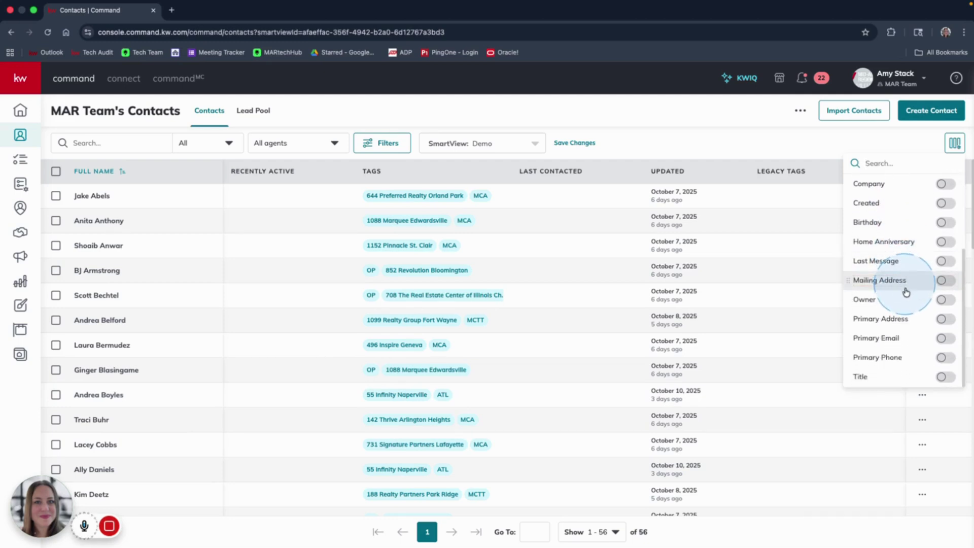
click(943, 358)
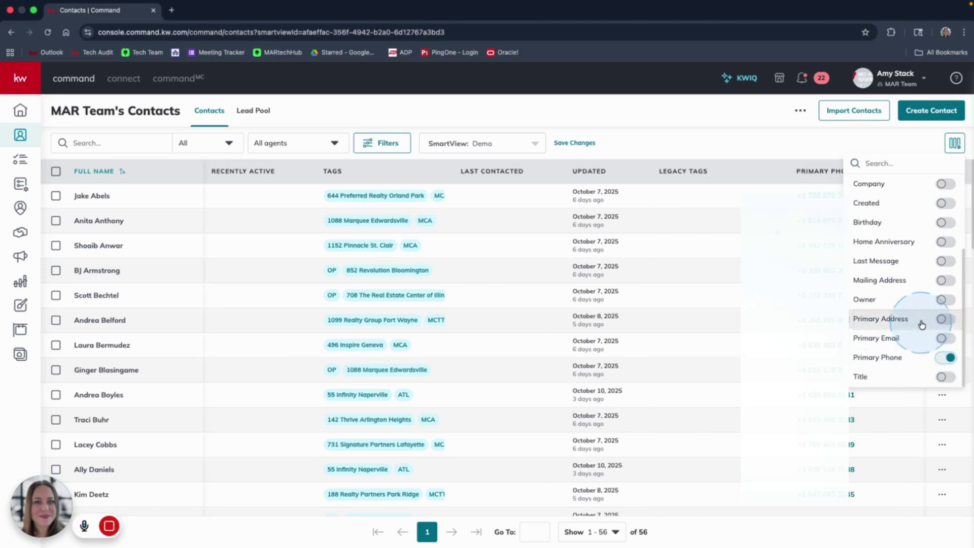
click(944, 280)
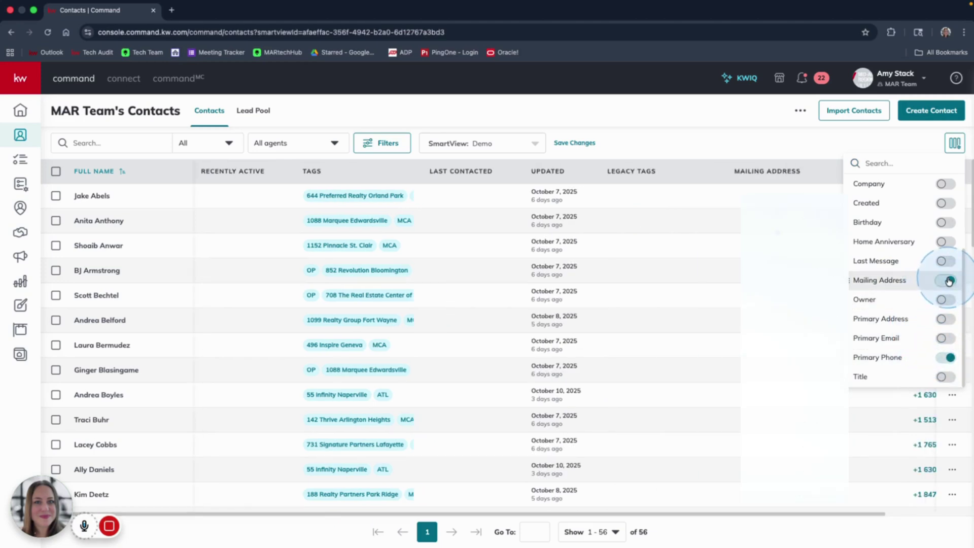
- Hide the Legacy Tags, Updated and Last Contacted columns and show the Birthday column in the contact list
scroll(916, 284, up, 5)
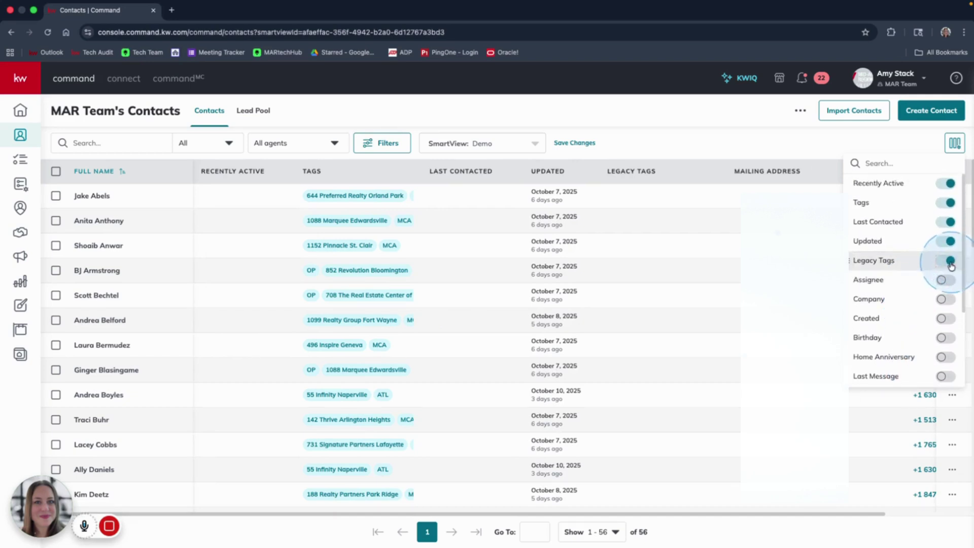
click(950, 262)
click(951, 243)
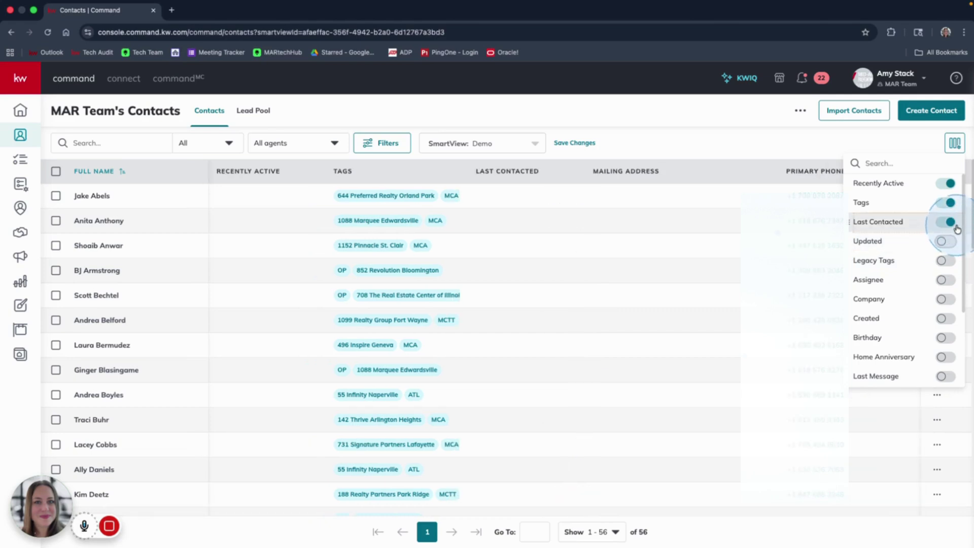
click(951, 223)
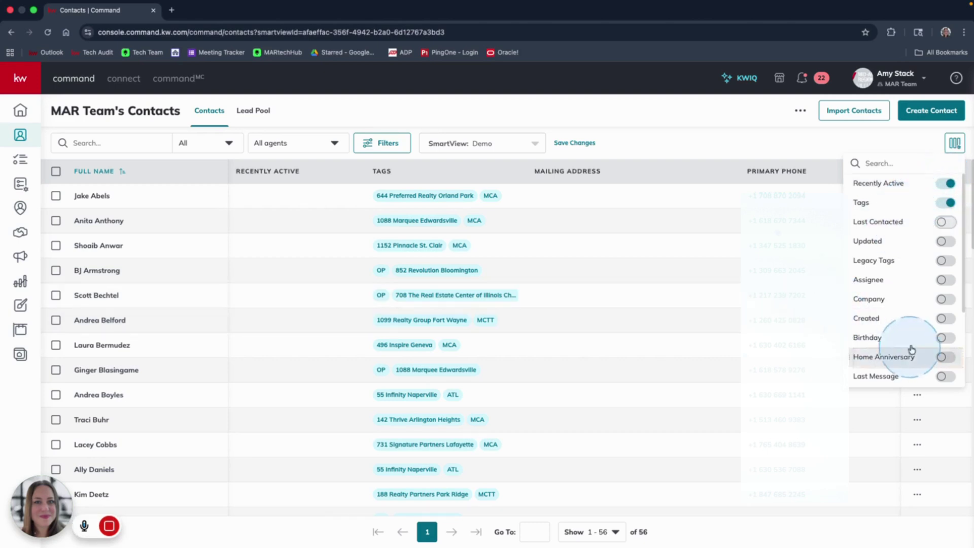
click(940, 338)
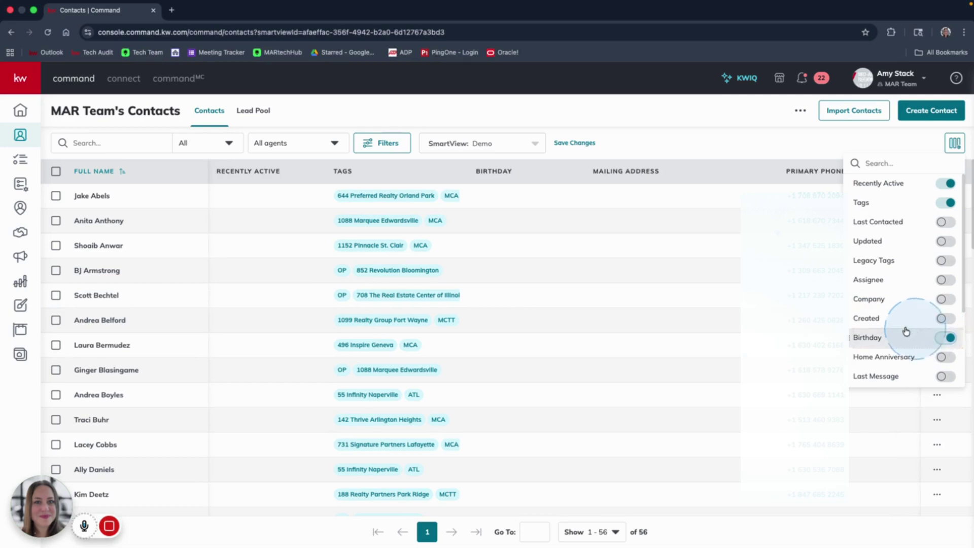
click(792, 148)
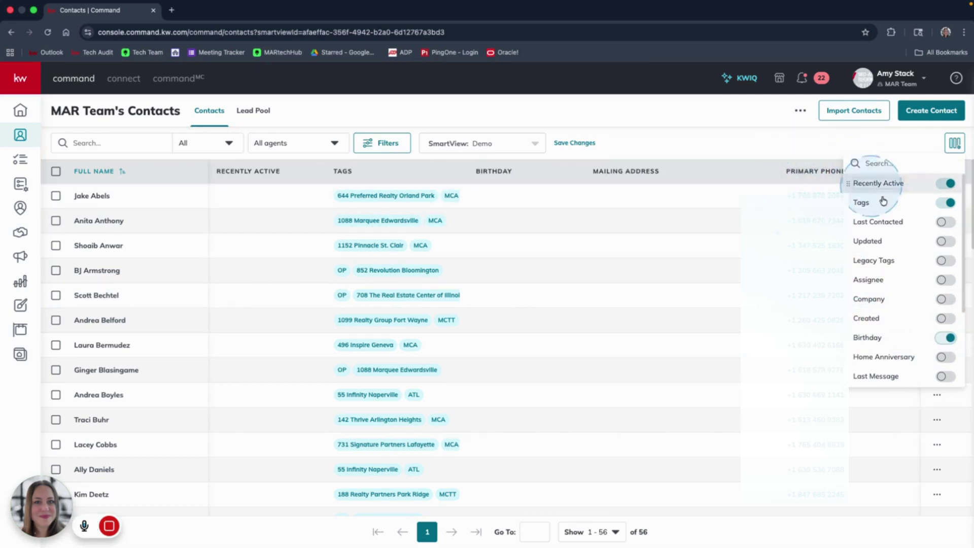
click(784, 142)
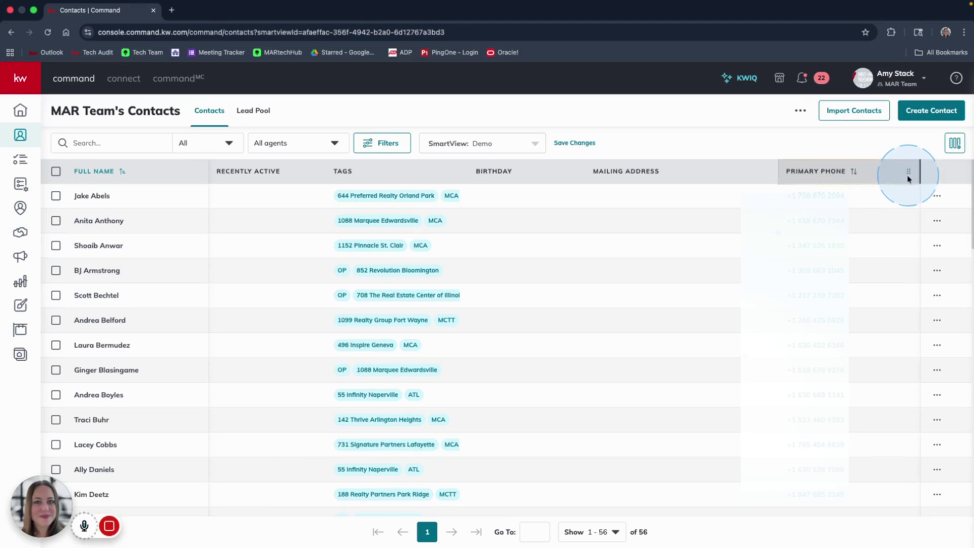
- Reorder the contact list columns so Primary Phone directly follows Full Name and Tags comes last, after Mailing Address
drag(908, 180, 333, 229)
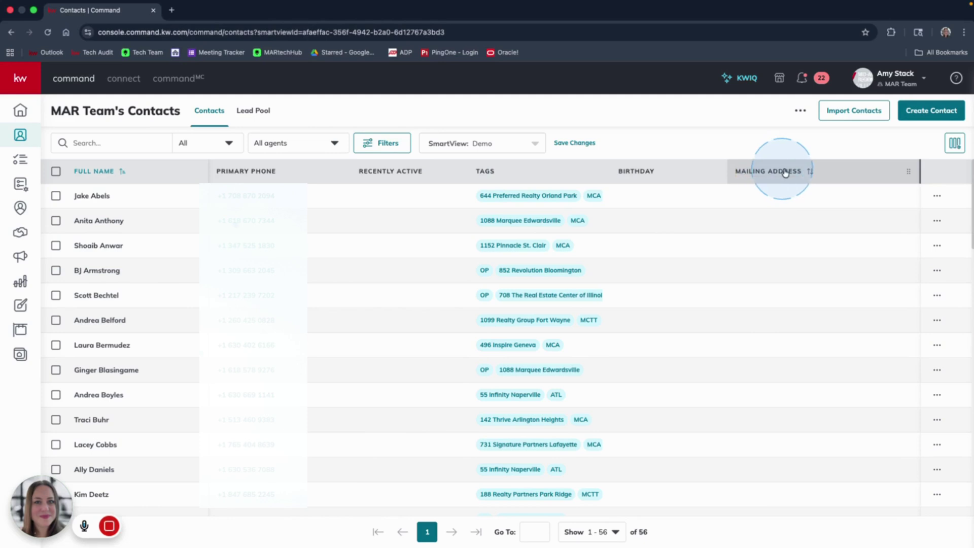
drag(608, 187, 896, 174)
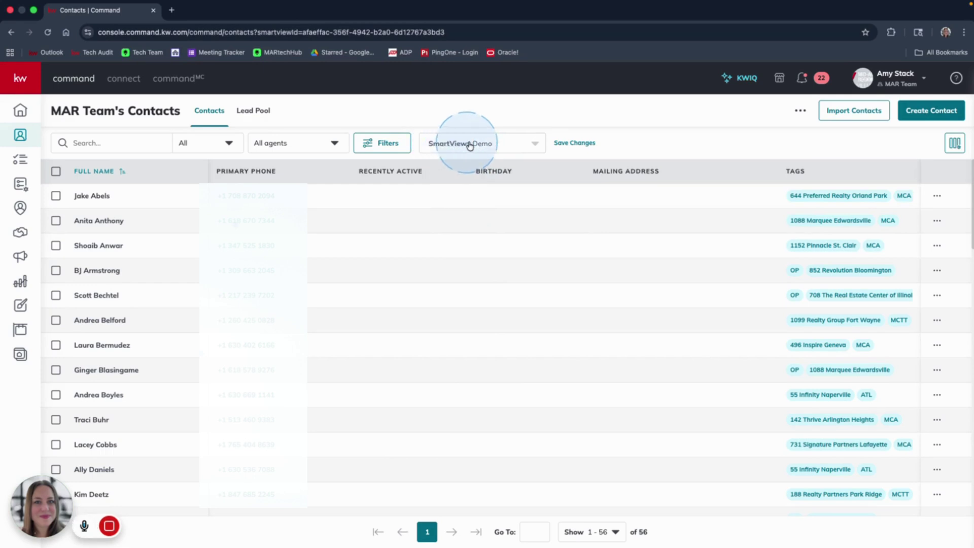
- Save the current list layout as a new SmartView named "DTD2 - Test" and make it the default SmartView
click(536, 146)
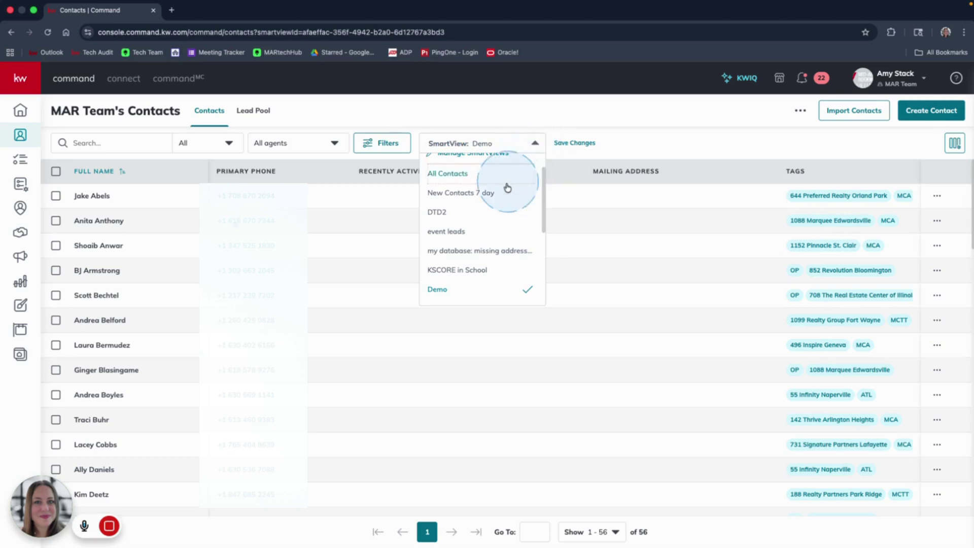
scroll(470, 236, up, 1)
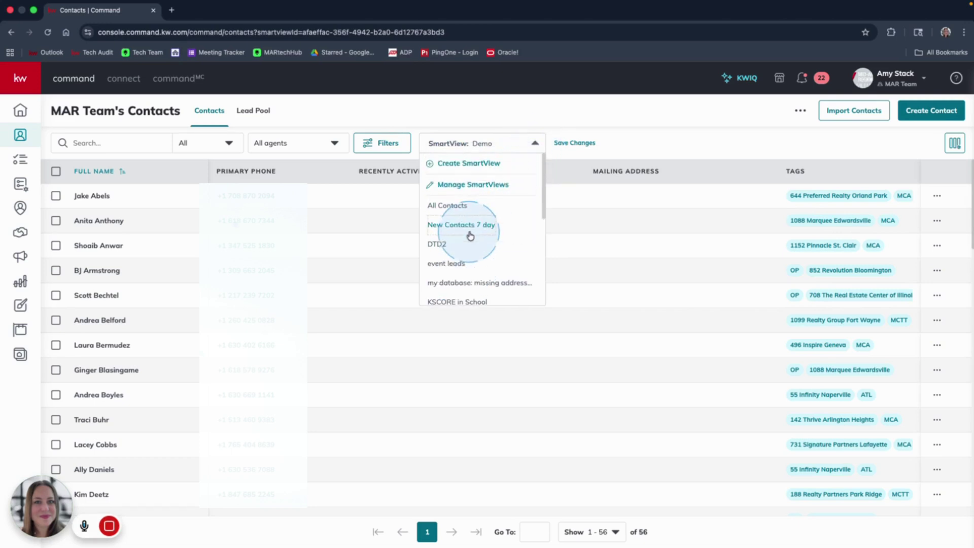
click(467, 168)
click(402, 301)
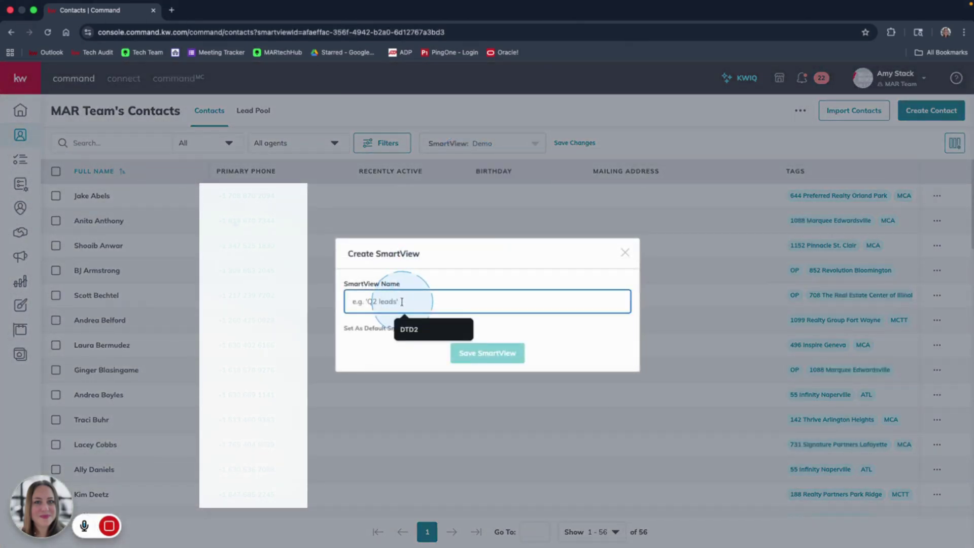
click(408, 329)
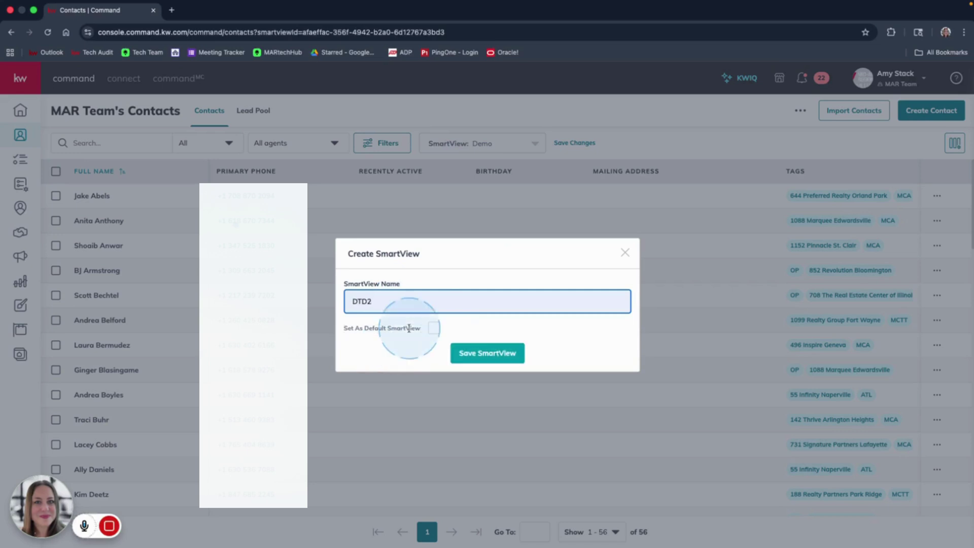
text(- Test)
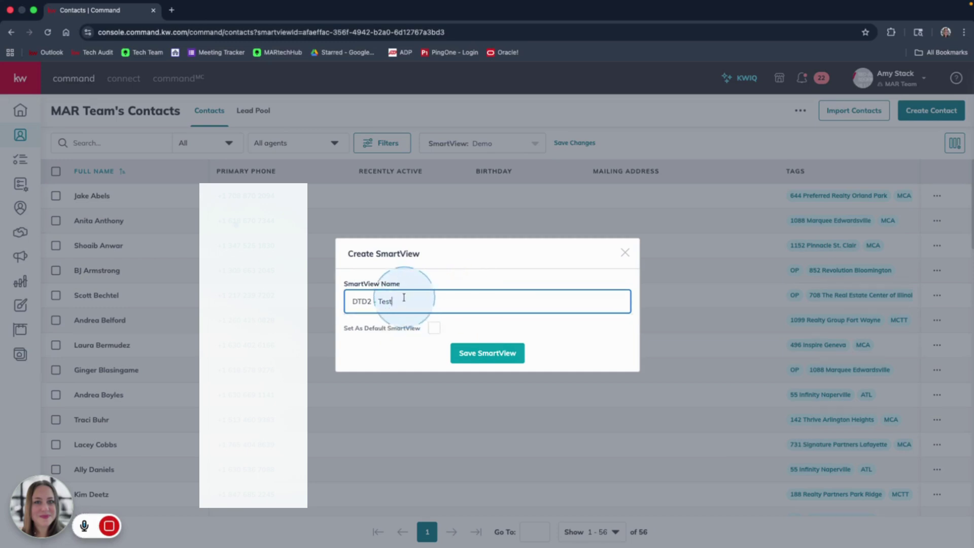
click(351, 332)
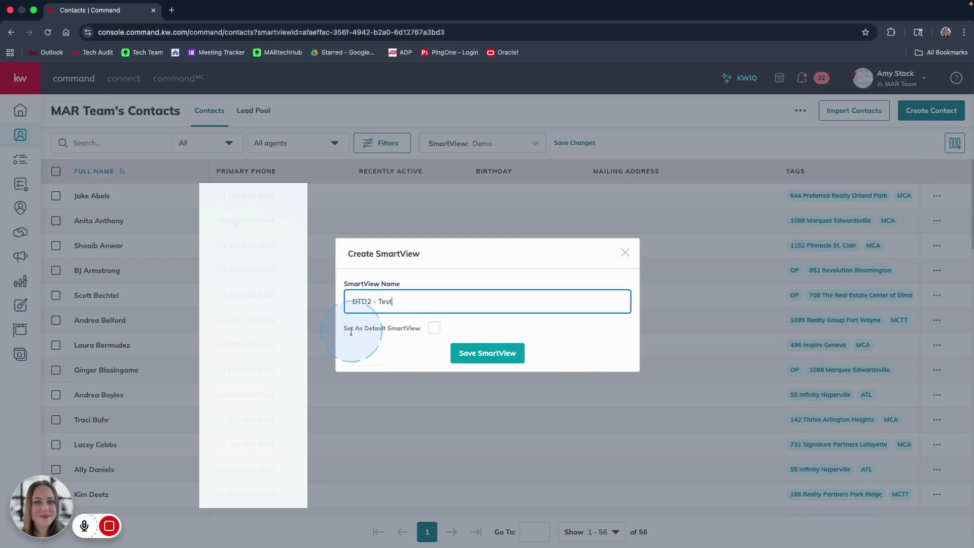
click(434, 329)
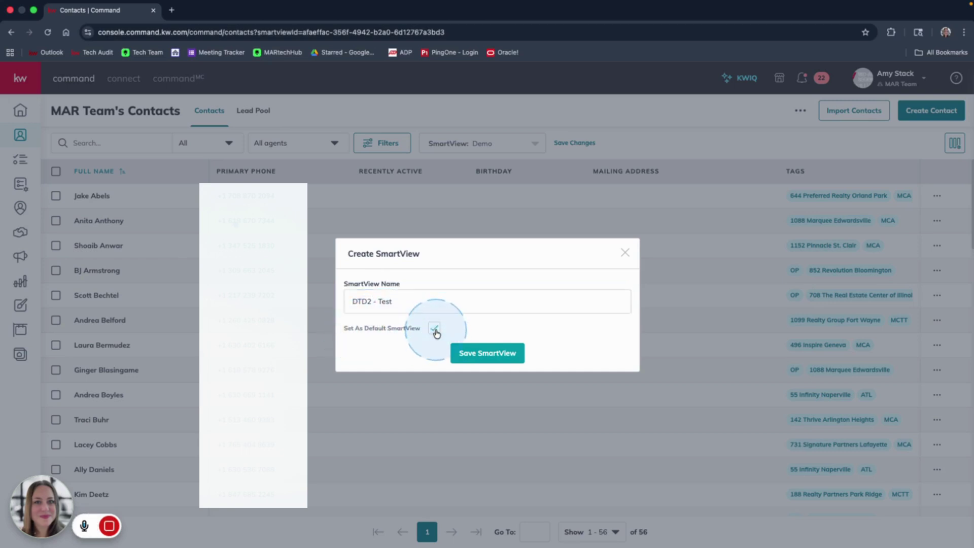
click(482, 355)
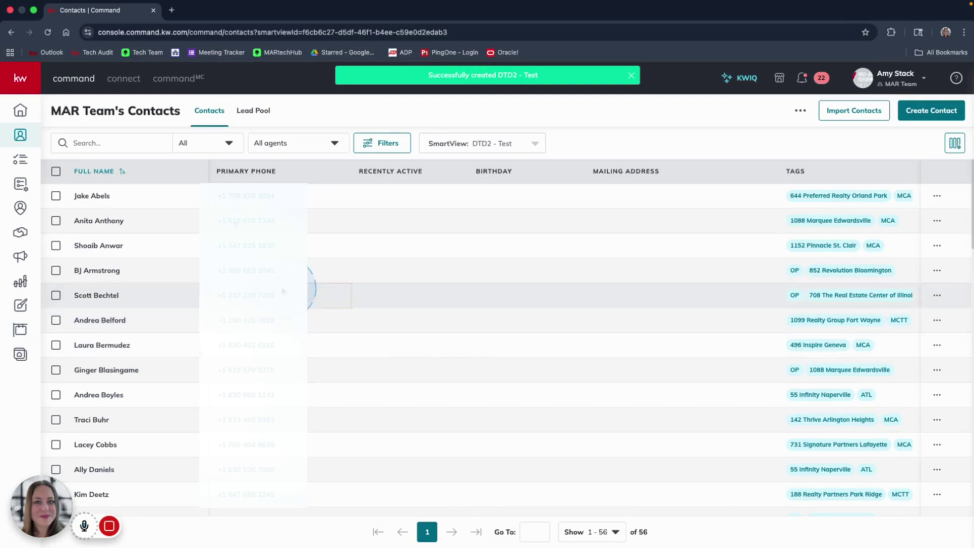
- Go back to the dashboard, reopen the contacts and apply the "DTD2 - Test" SmartView to check its contact list
click(32, 112)
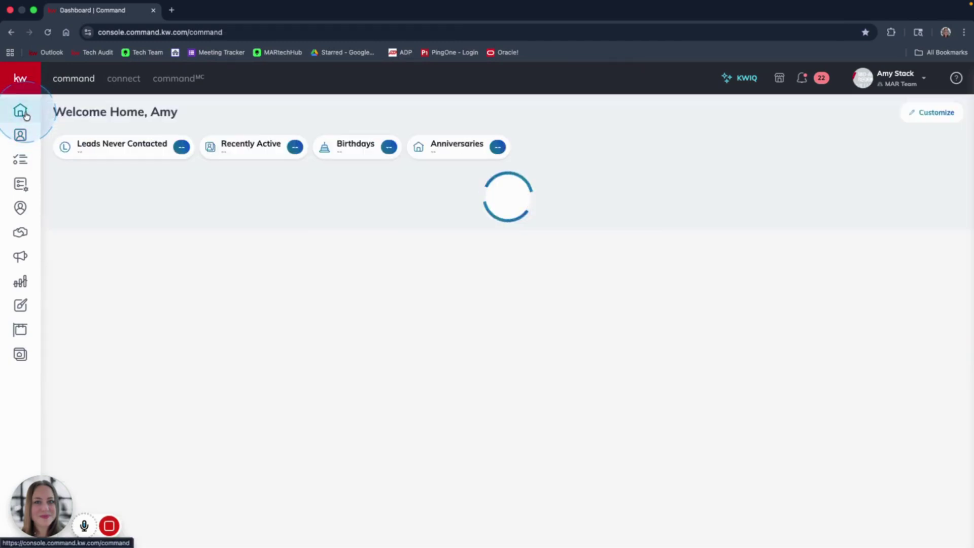
click(21, 136)
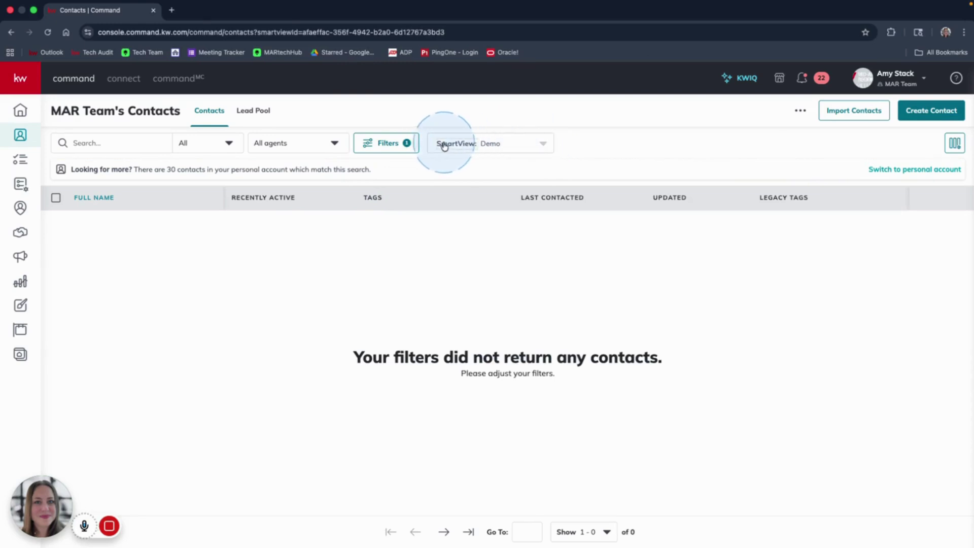
click(544, 146)
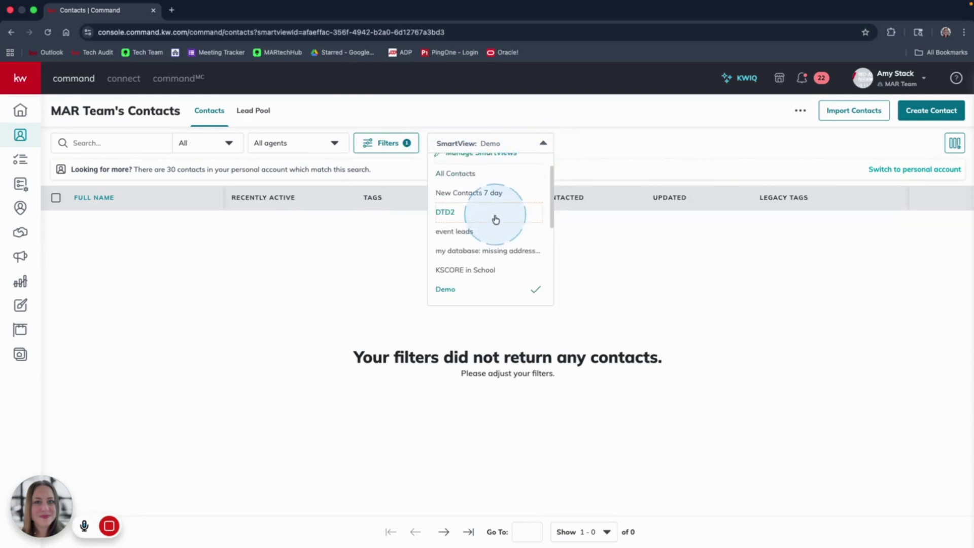
scroll(494, 233, up, 1)
scroll(493, 248, down, 5)
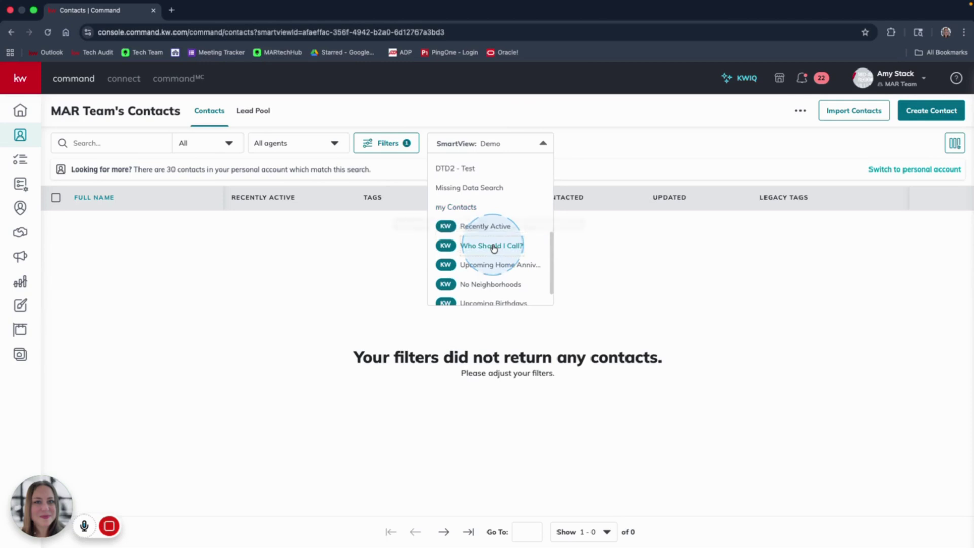
click(472, 170)
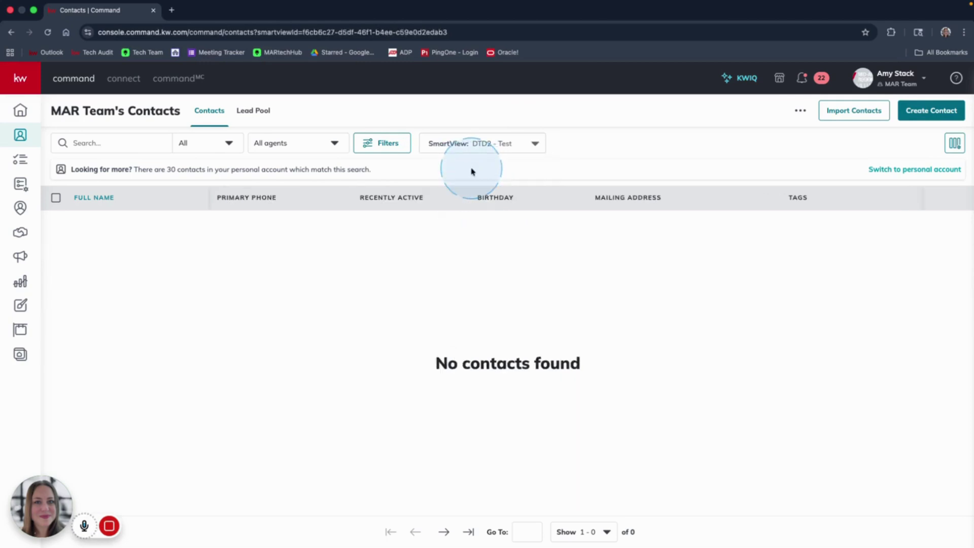
scroll(460, 358, down, 15)
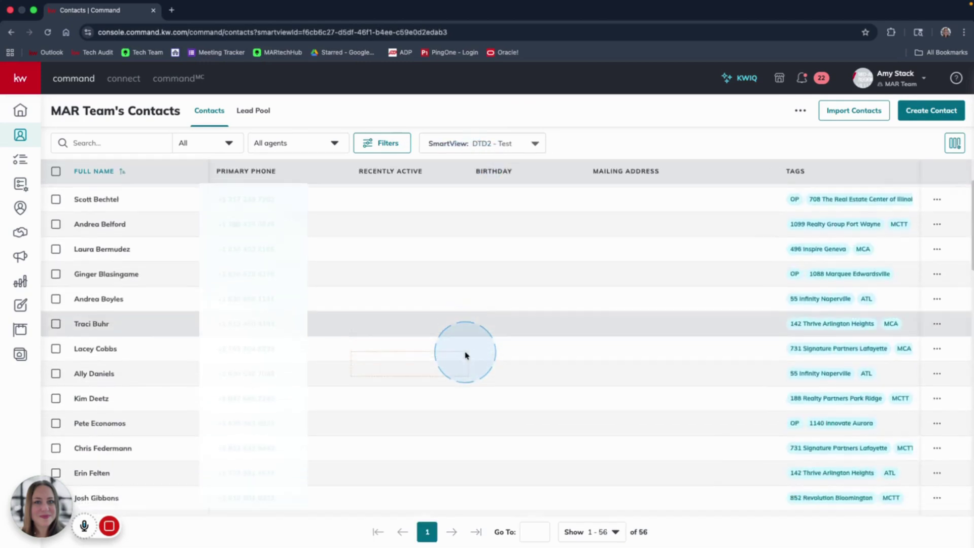
scroll(464, 356, down, 5)
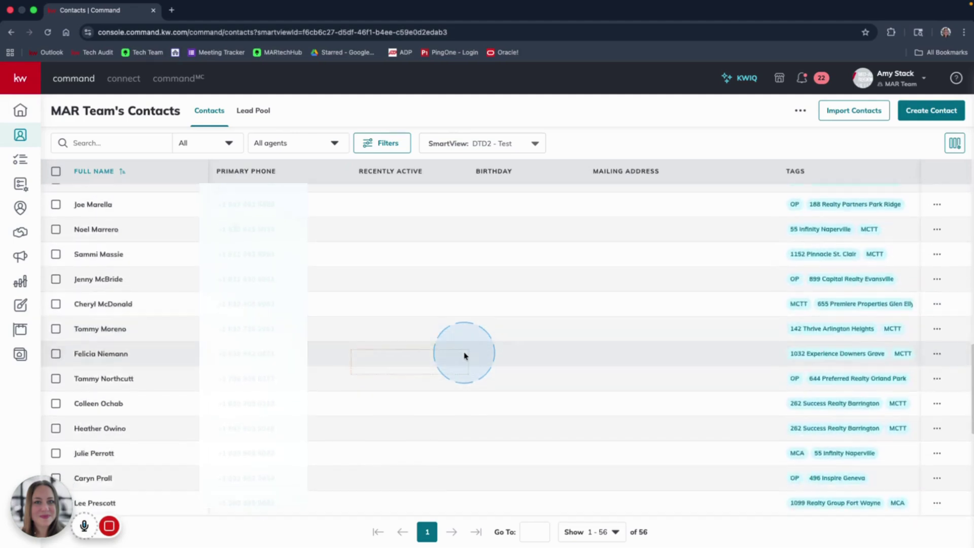
scroll(464, 356, up, 15)
scroll(464, 355, up, 1)
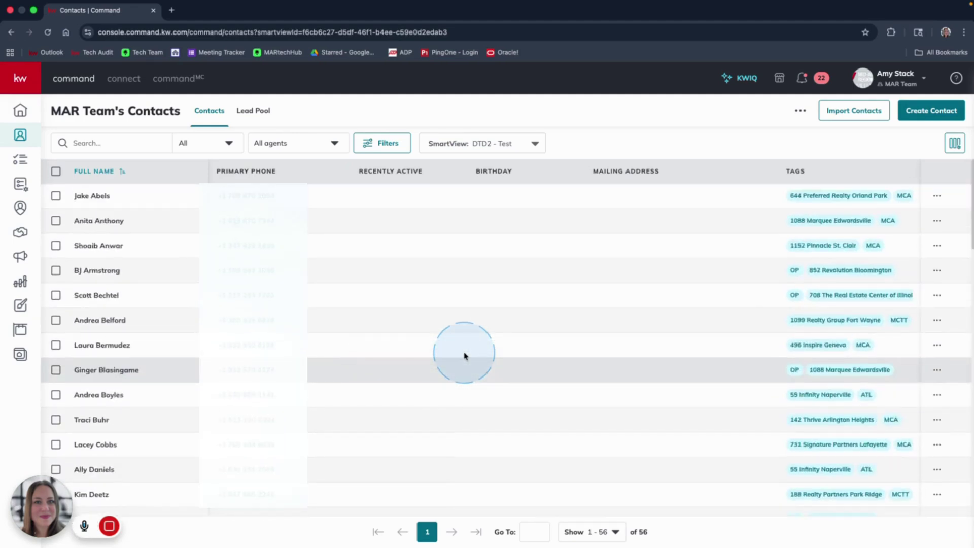